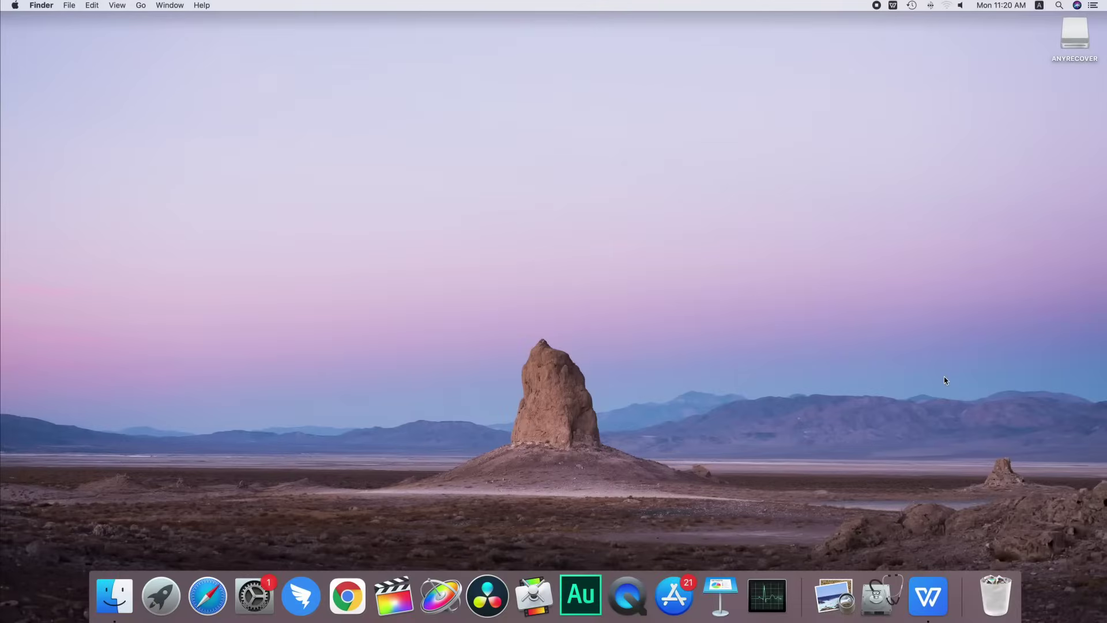
- Launch Disk Utility by searching 'disk' in Spotlight
key(super+space)
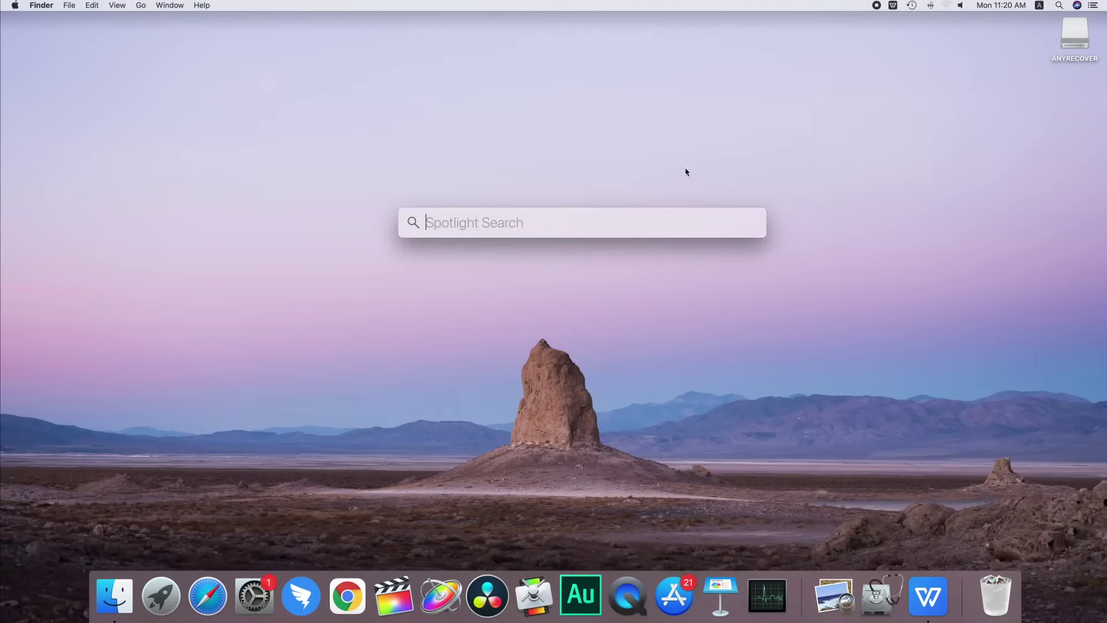
text(disk)
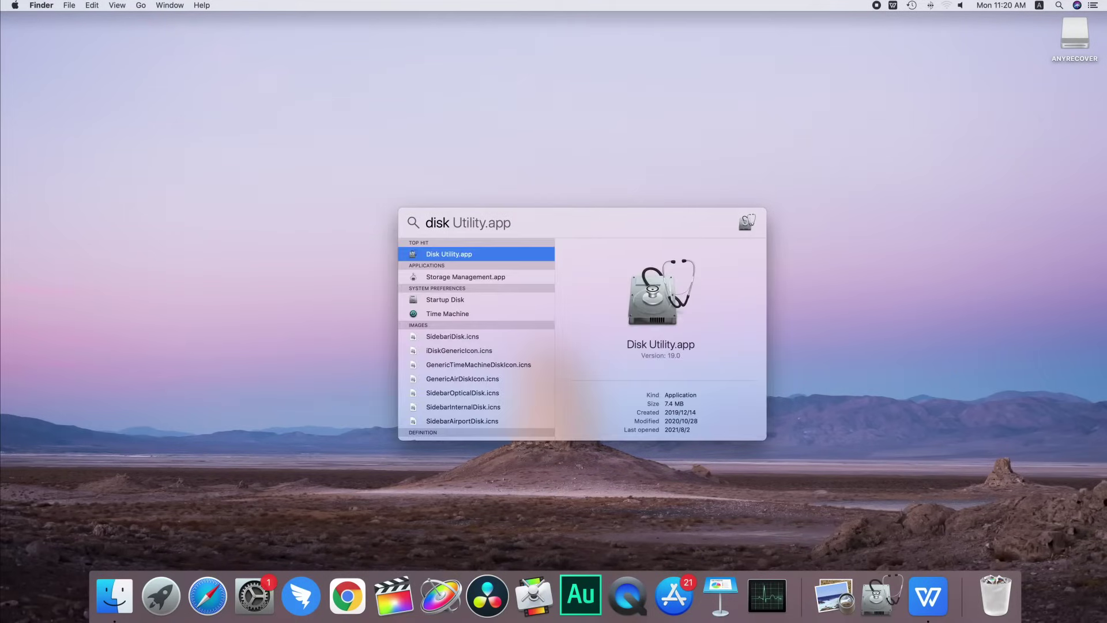
key(Return)
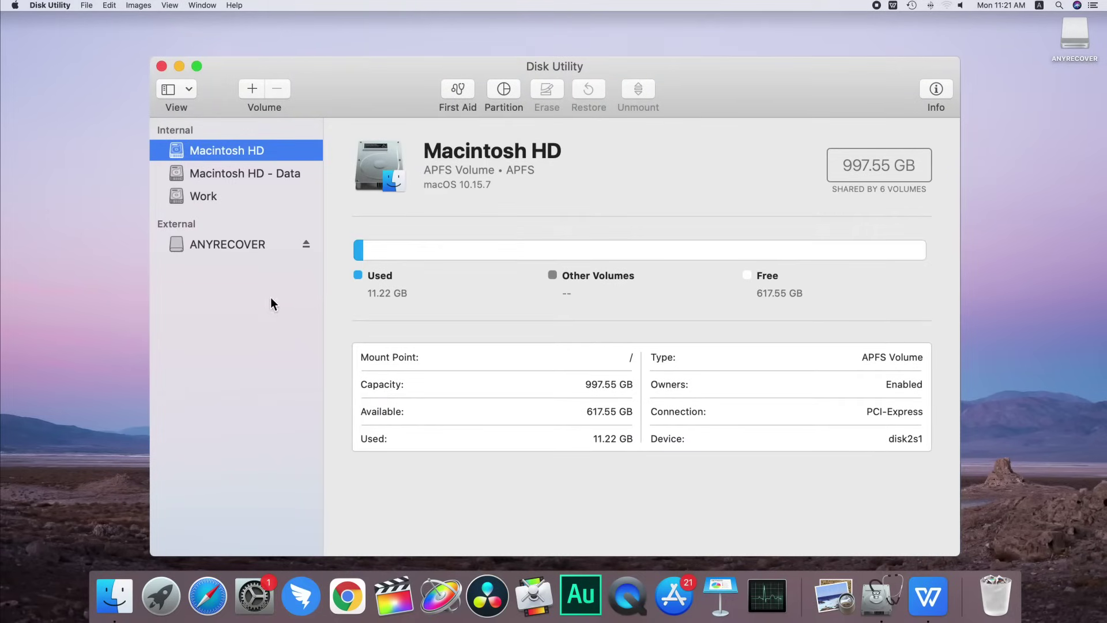
- Select the ANYRECOVER drive and choose Erase from its context menu
click(236, 251)
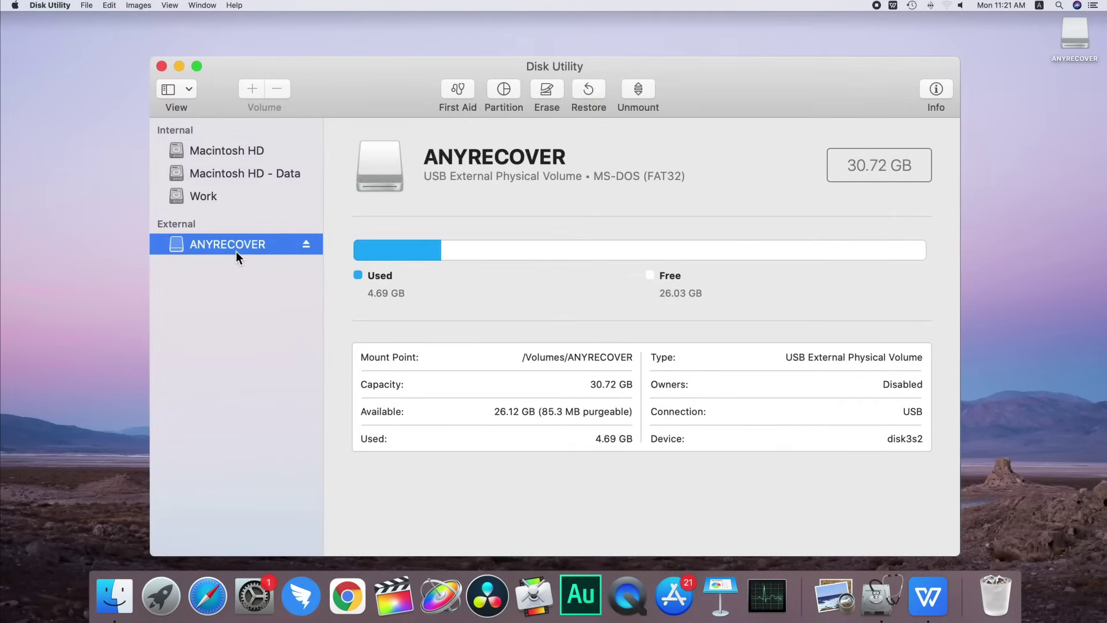
right_click(240, 253)
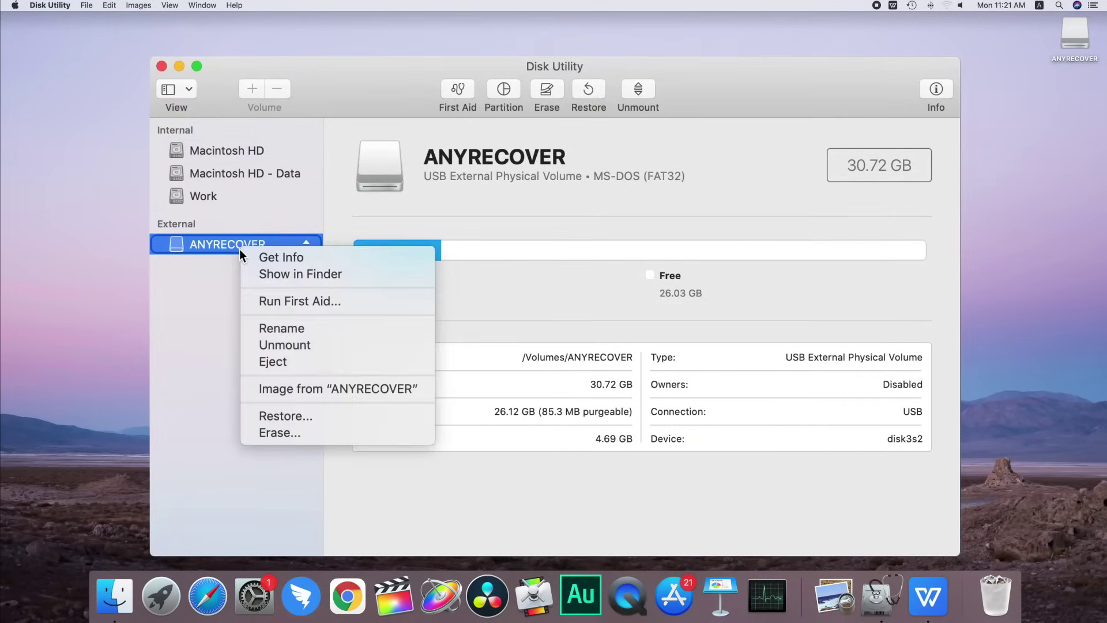
click(281, 433)
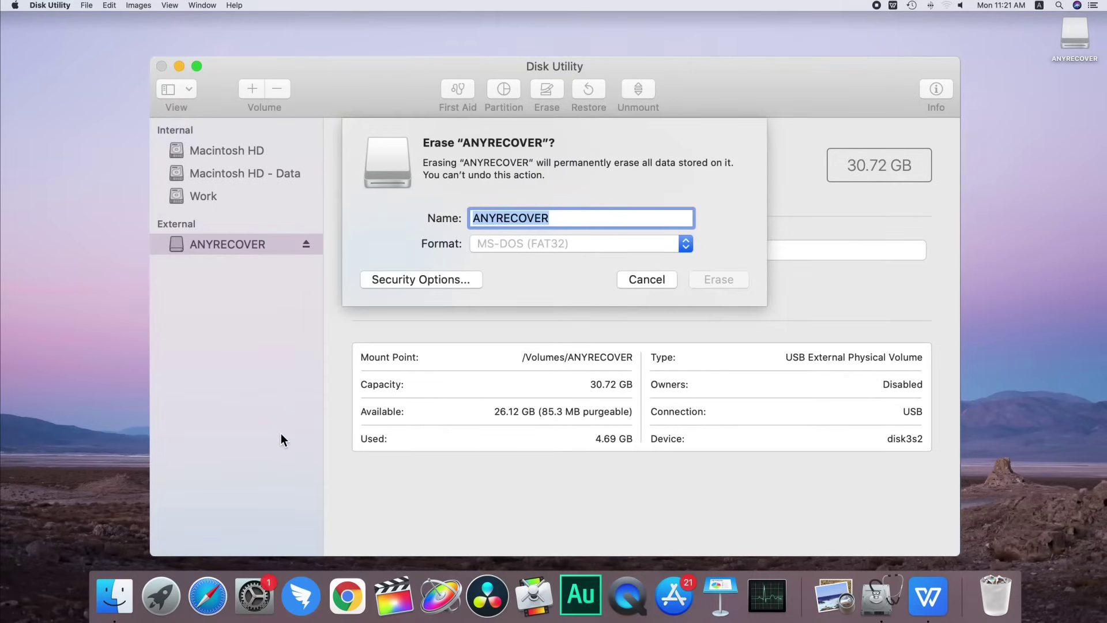
- Erase ANYRECOVER with the ExFAT format, keeping its name, and dismiss the completion notice
click(687, 244)
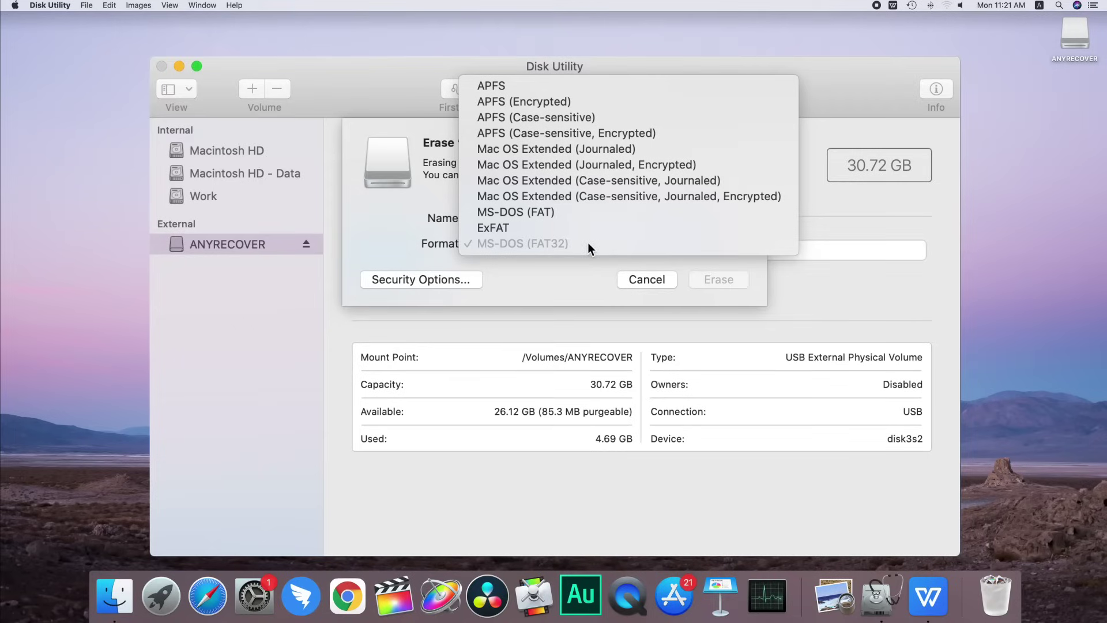
click(531, 231)
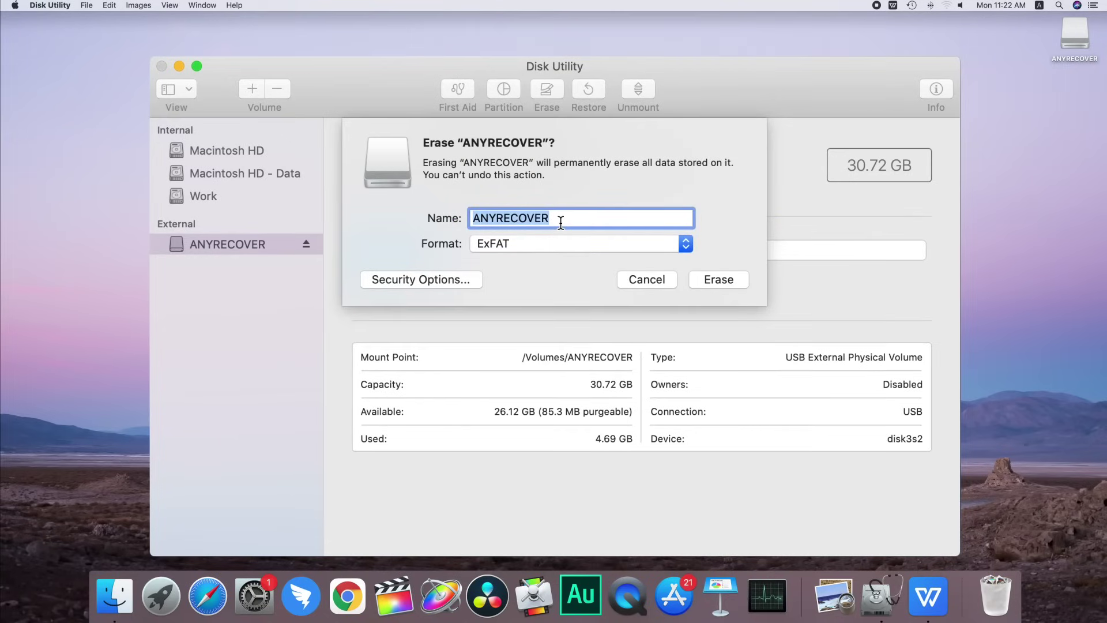
click(718, 279)
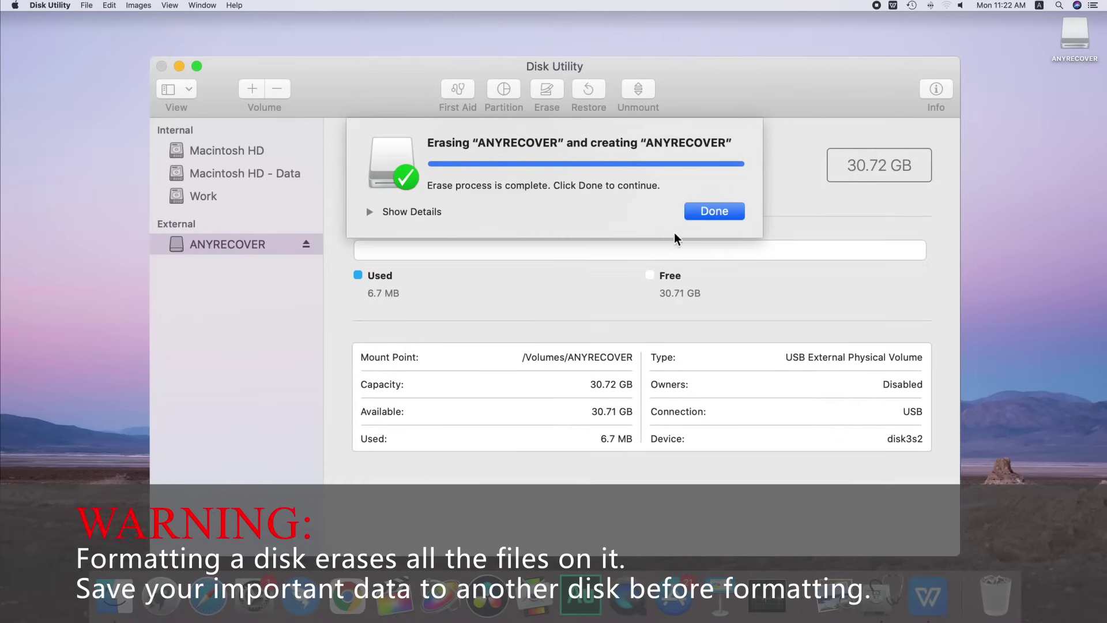
click(712, 212)
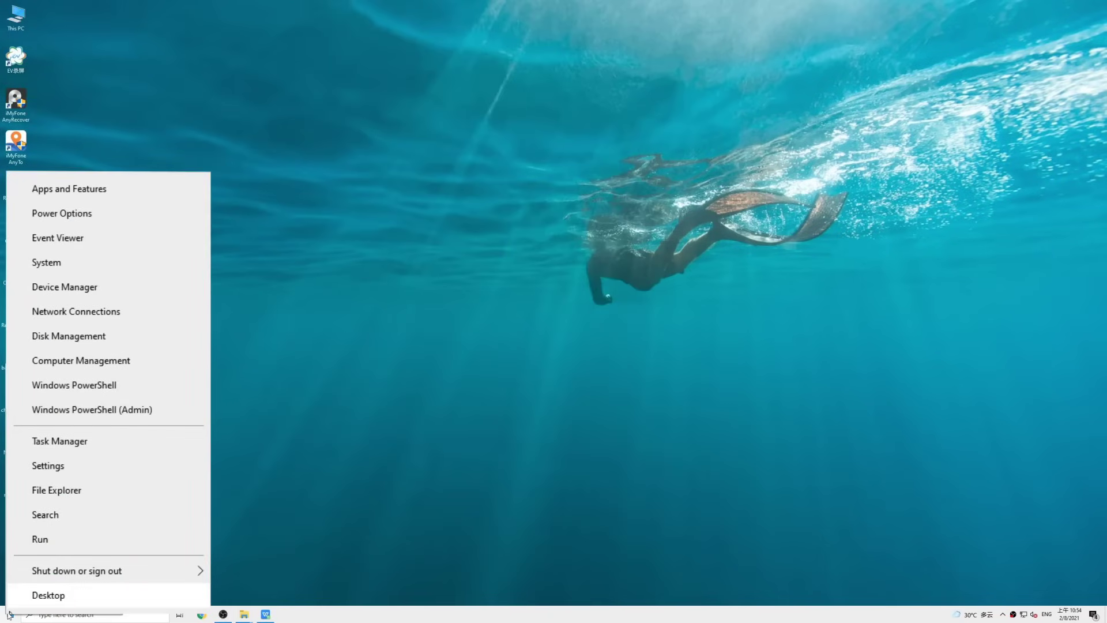
- Open Disk Management and choose Format on the ANYRECOVER (G:) volume
click(71, 337)
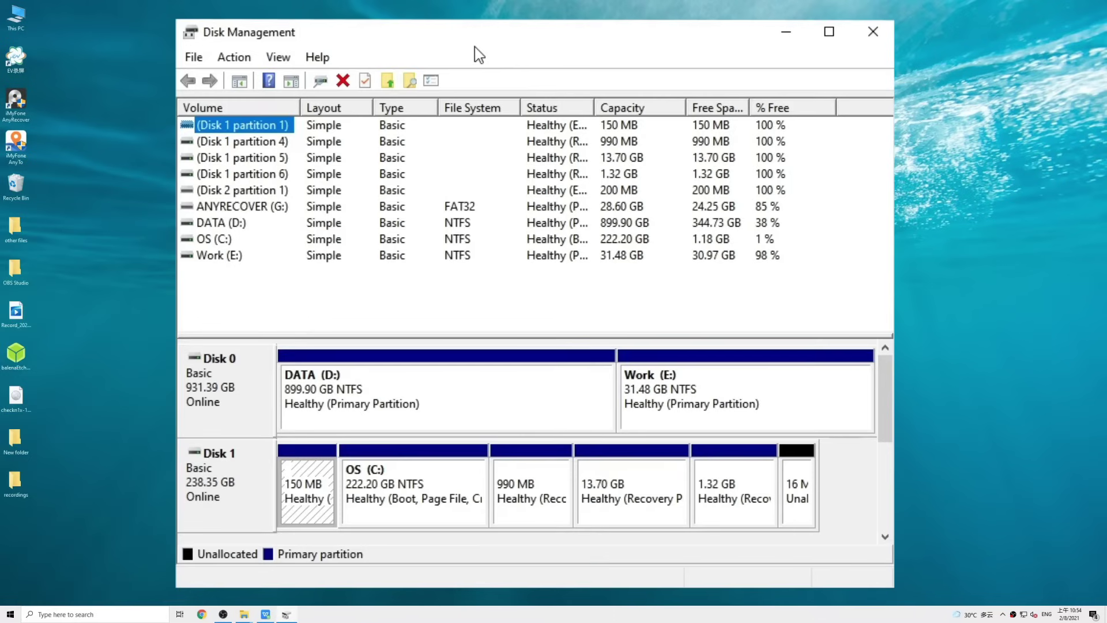
click(263, 208)
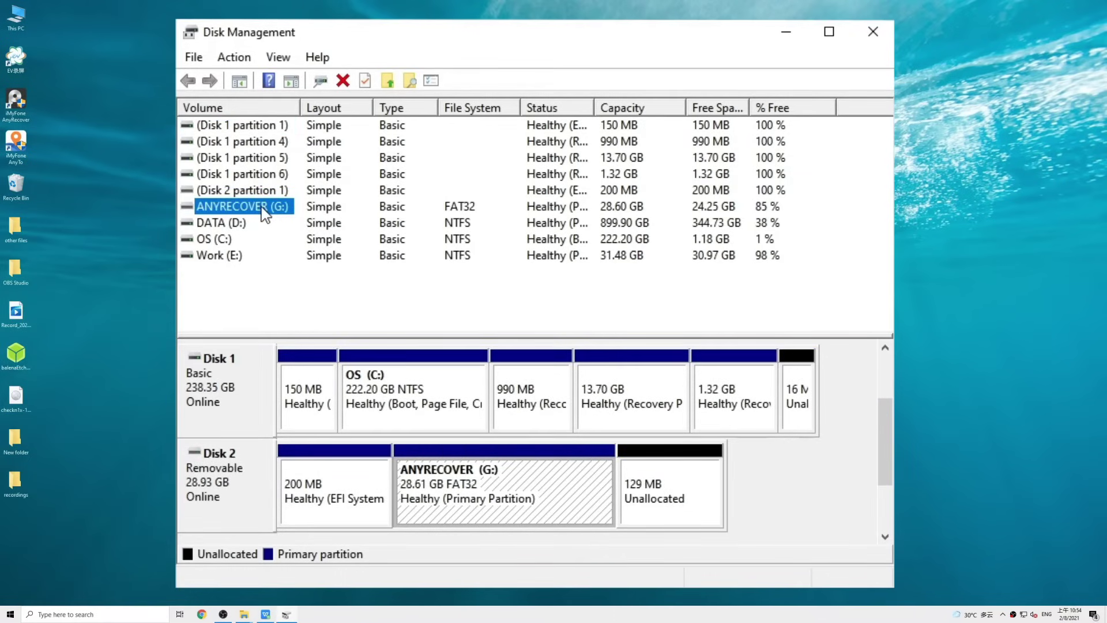
right_click(262, 208)
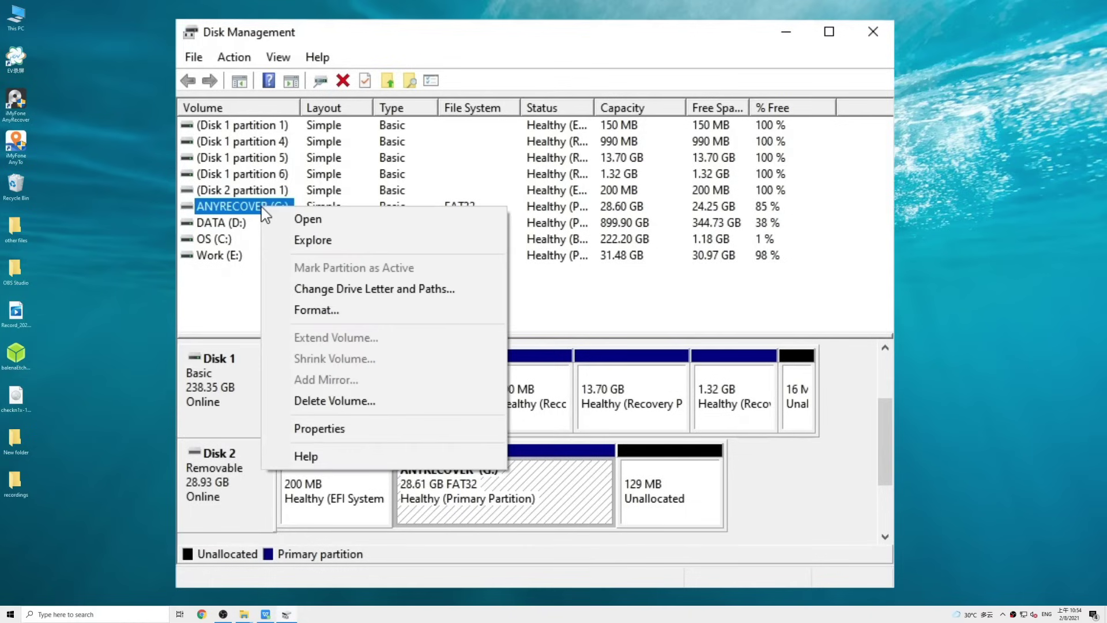
click(324, 312)
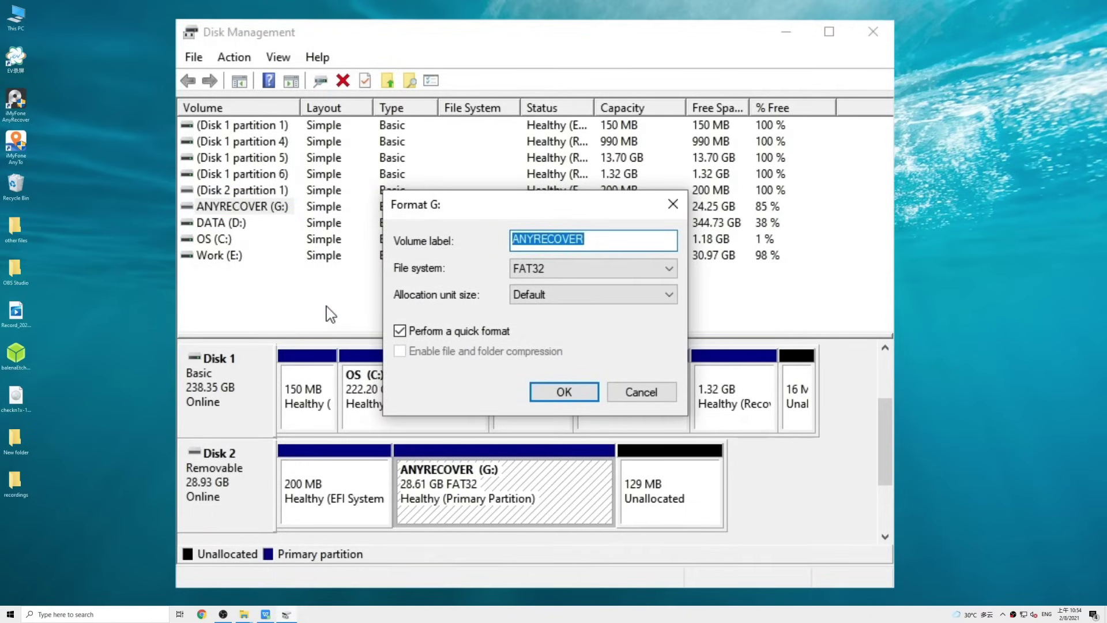
- Set the Format G: dialog's file system to exFAT
click(674, 267)
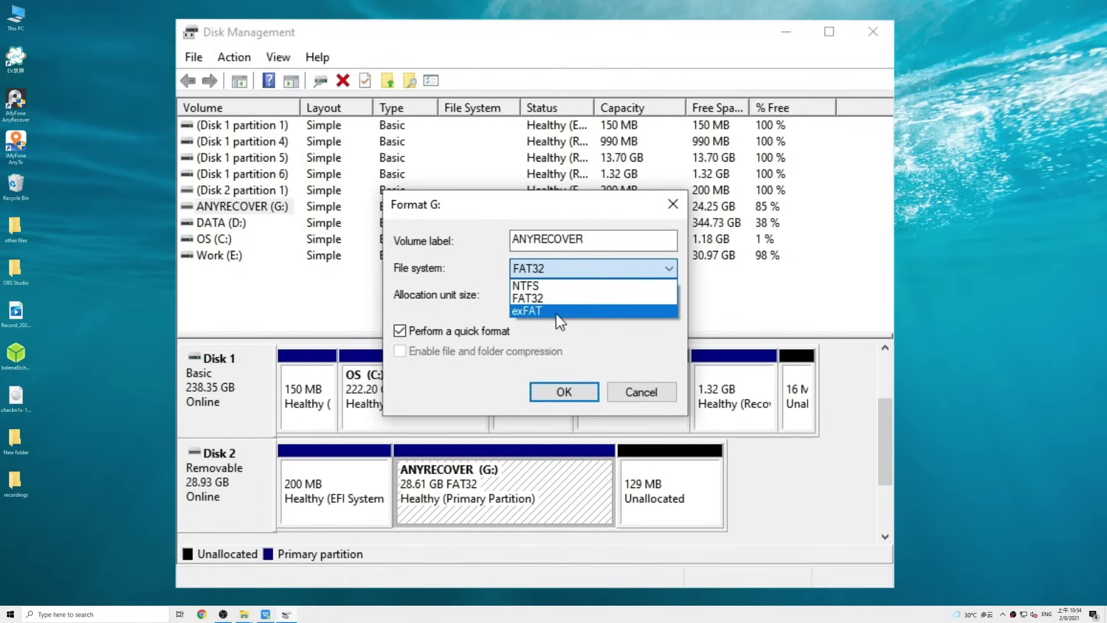
click(557, 297)
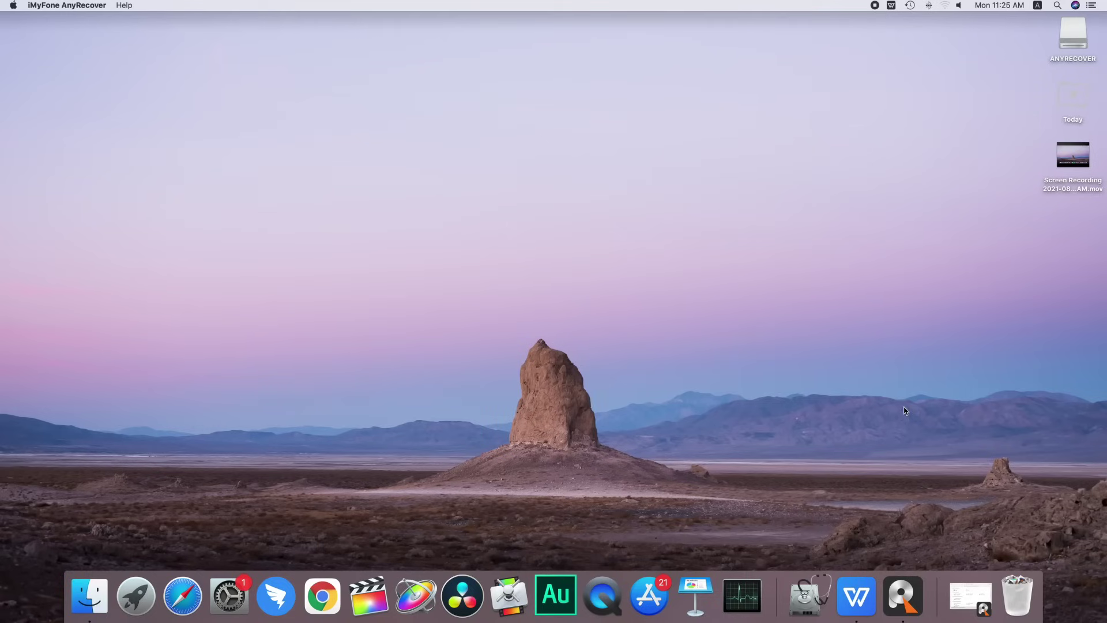
- Restore the minimized iMyFone AnyRecover window from the Dock
click(971, 592)
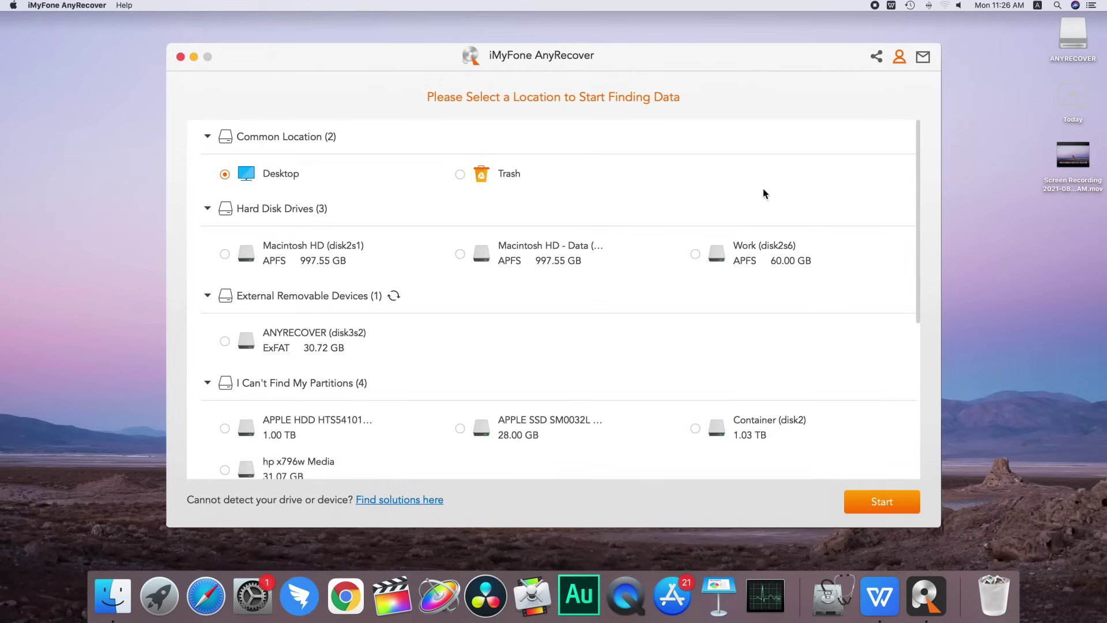
- Select the ANYRECOVER (disk3s2) drive and start scanning it
click(224, 344)
click(894, 503)
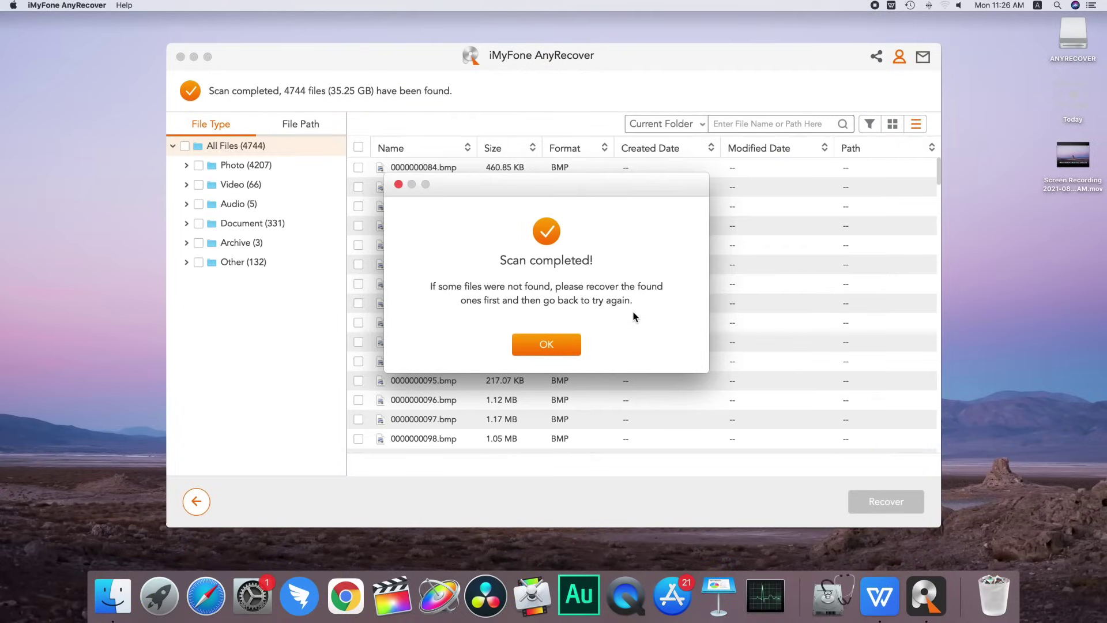
- Dismiss the scan notice and tick the two BMP photos under Photo > BMP
click(568, 353)
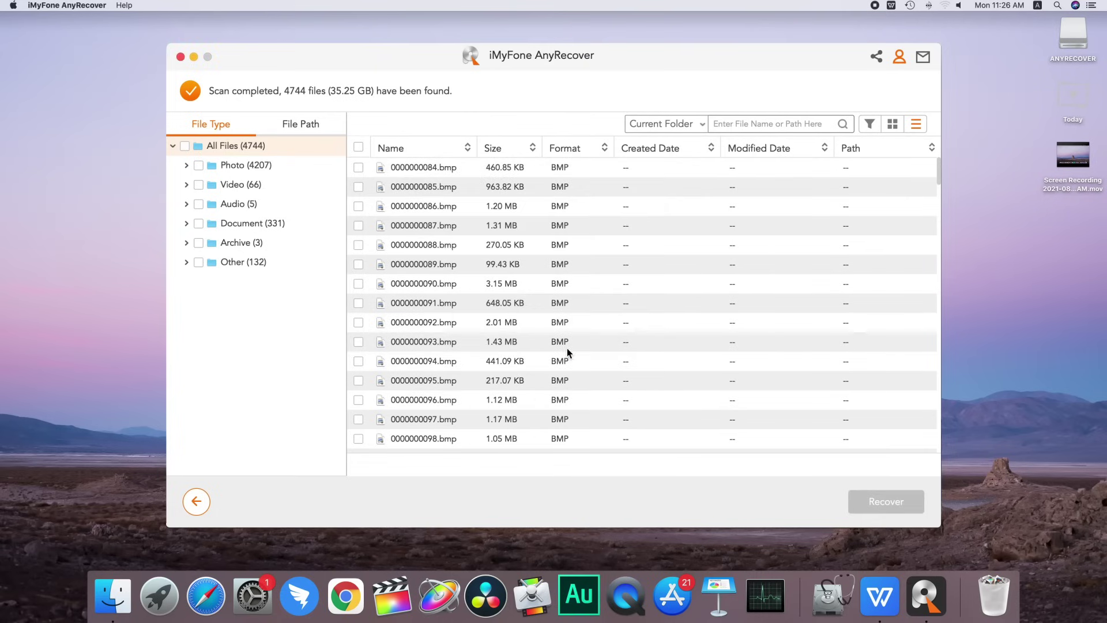
click(186, 165)
click(245, 188)
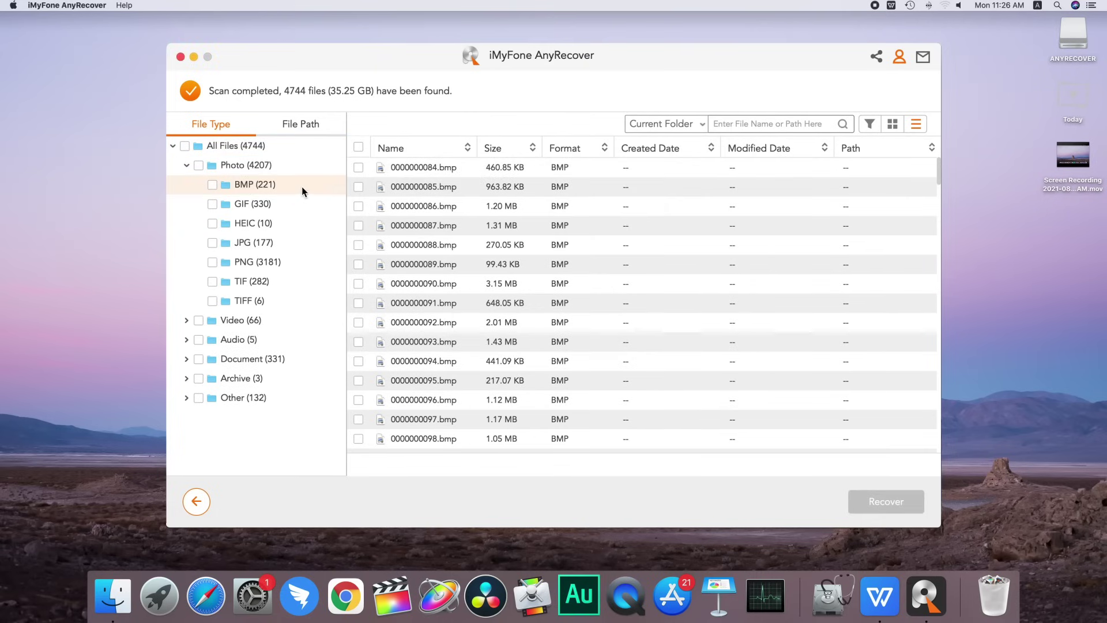
click(357, 167)
click(358, 186)
- Tick the two MOV videos and file_recovery_01.mp3 under Video and Audio
click(187, 320)
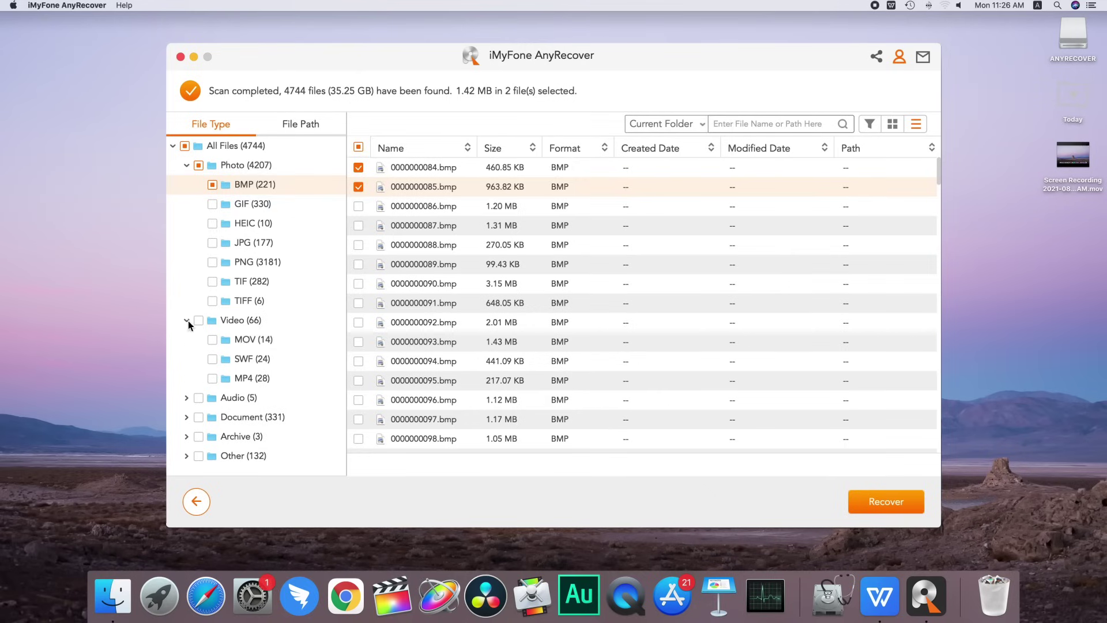
click(248, 339)
click(358, 168)
click(358, 186)
click(187, 397)
click(248, 417)
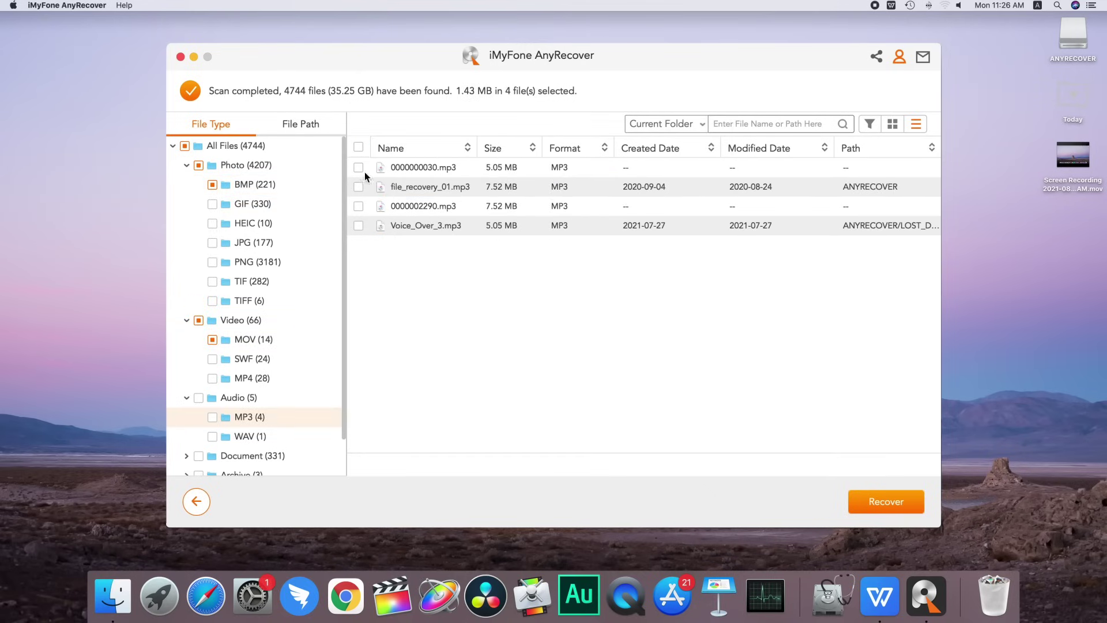
click(358, 187)
- Recover the five checked files to the Desktop and open the All Files folder
click(901, 497)
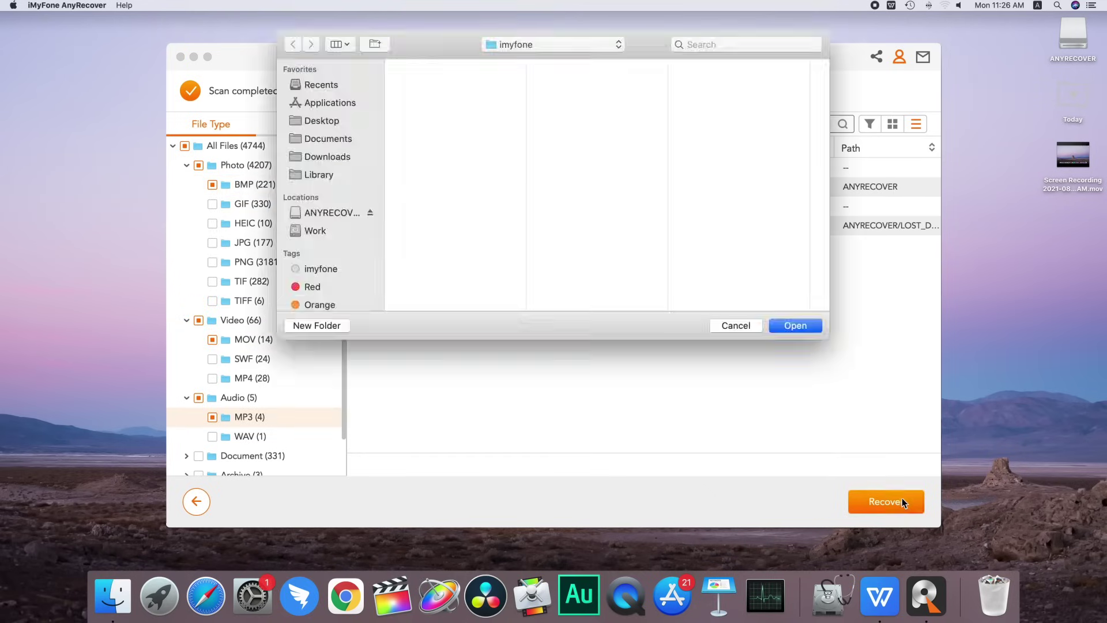
click(346, 122)
click(799, 327)
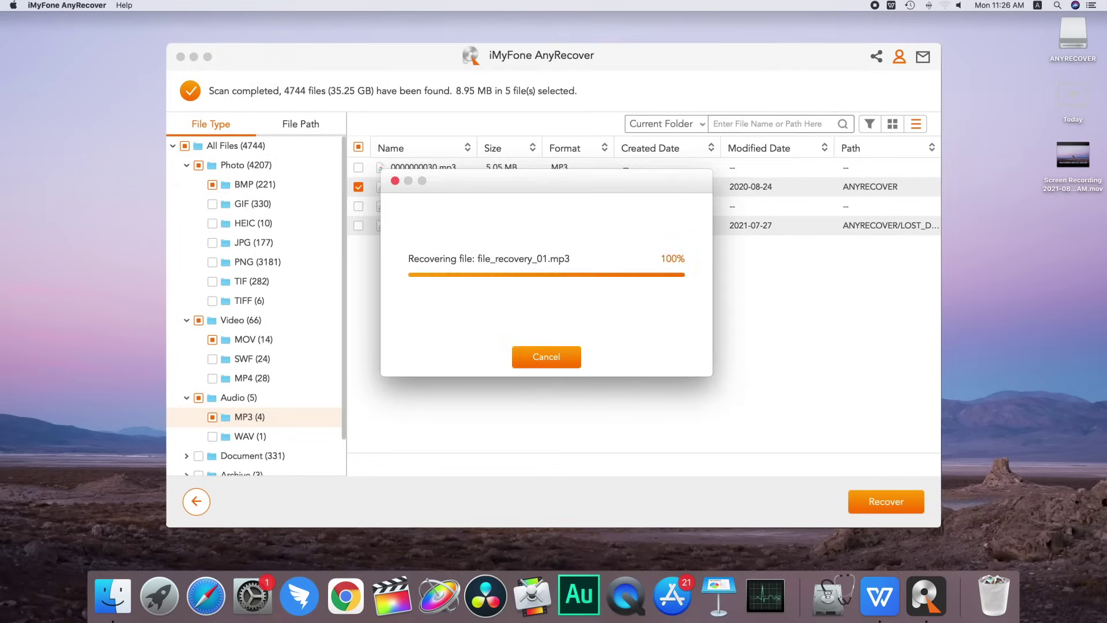
double_click(470, 103)
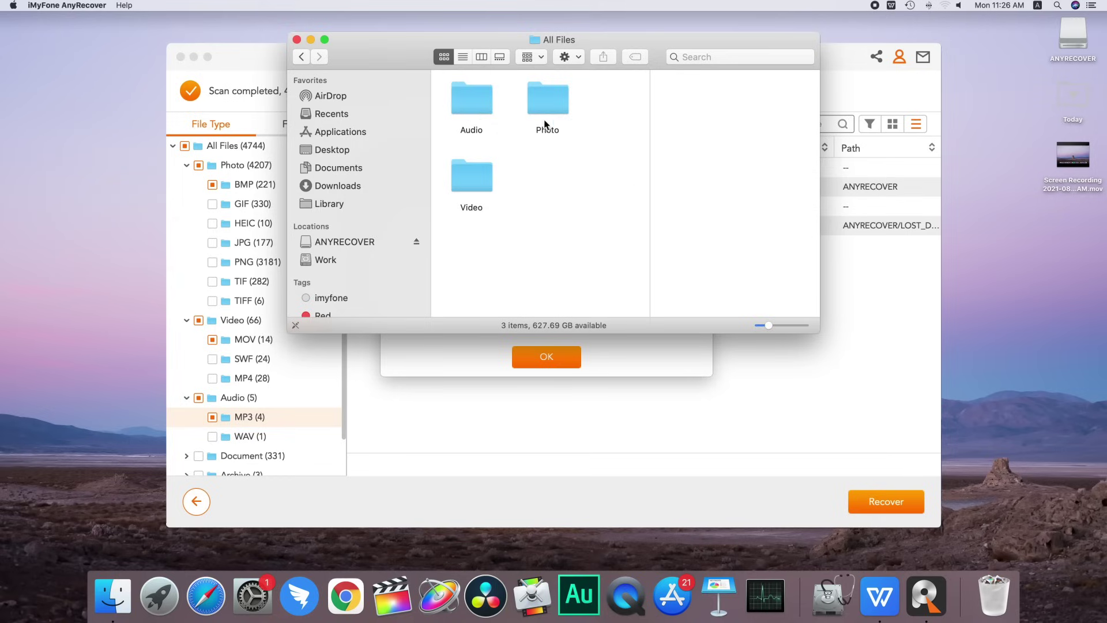
- Browse into Photo > BMP to check the two recovered bitmaps, then return to Photo
double_click(546, 118)
double_click(479, 110)
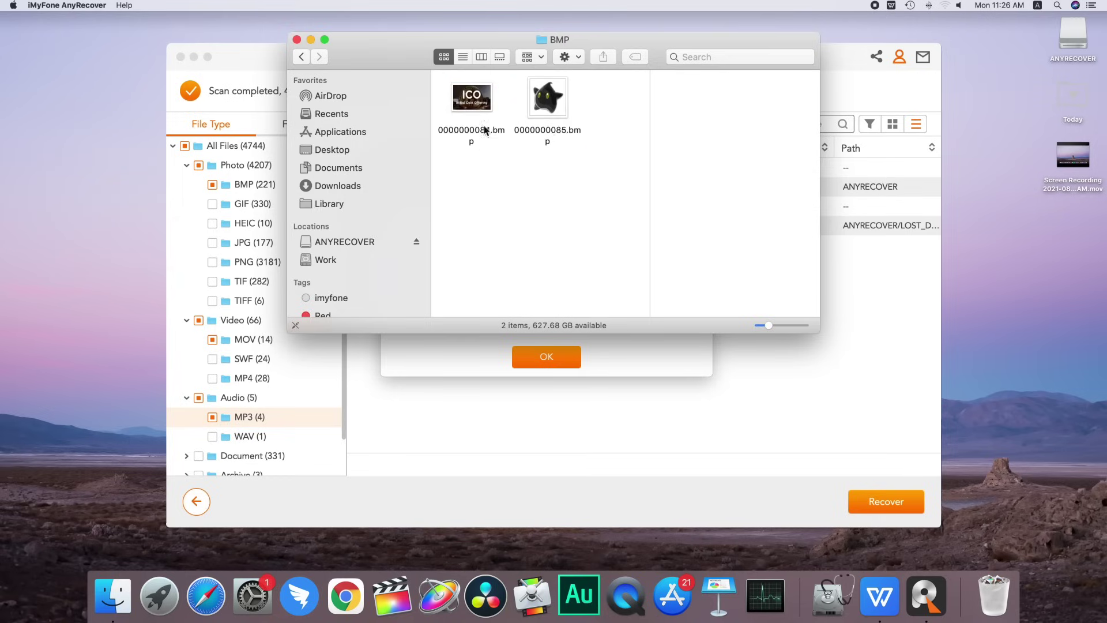
click(300, 56)
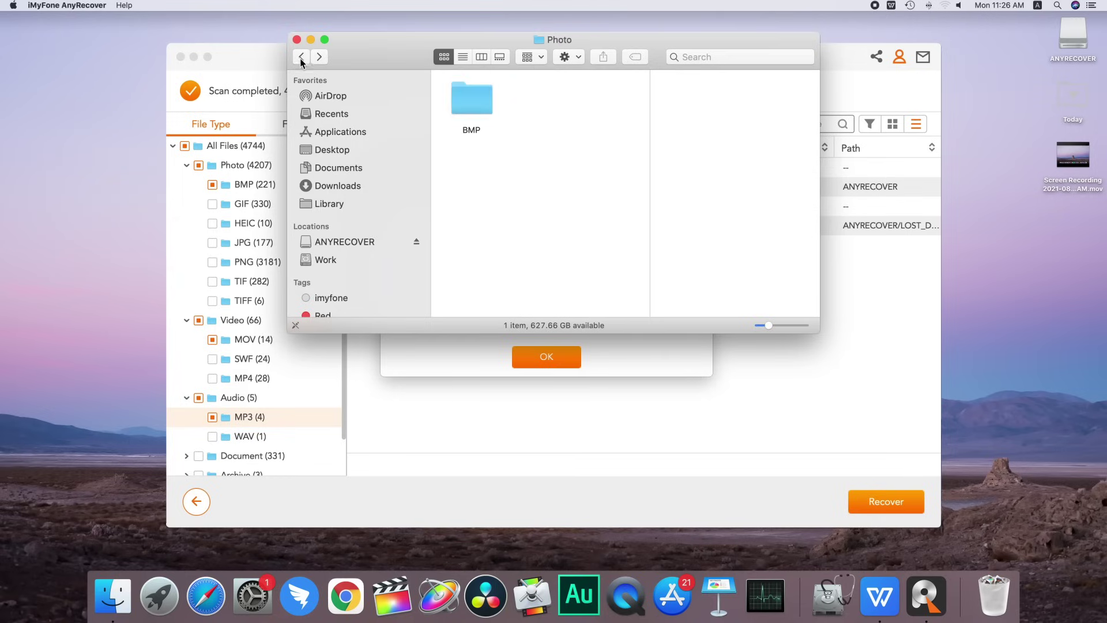